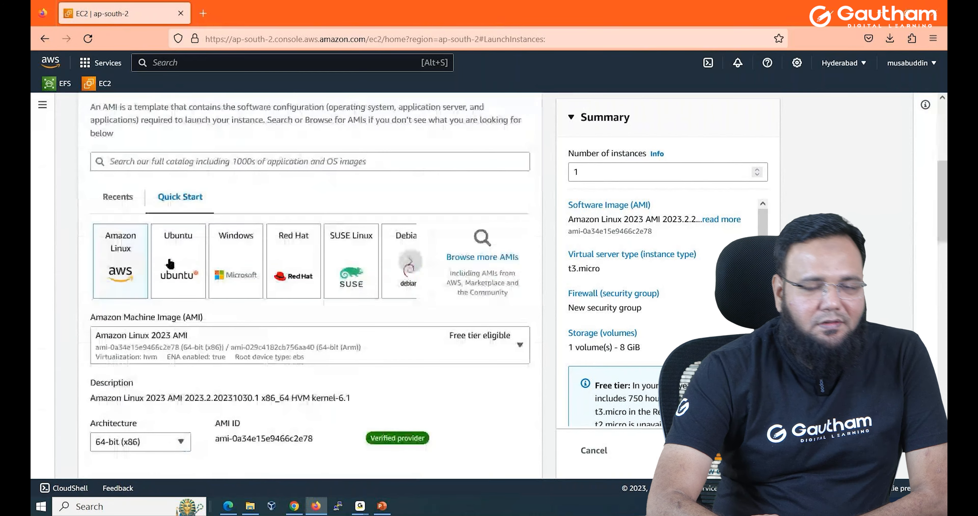
Choose Windows as the operating system for the new instance, keeping the Microsoft Windows Server 2022 Base image
left_click(231, 267)
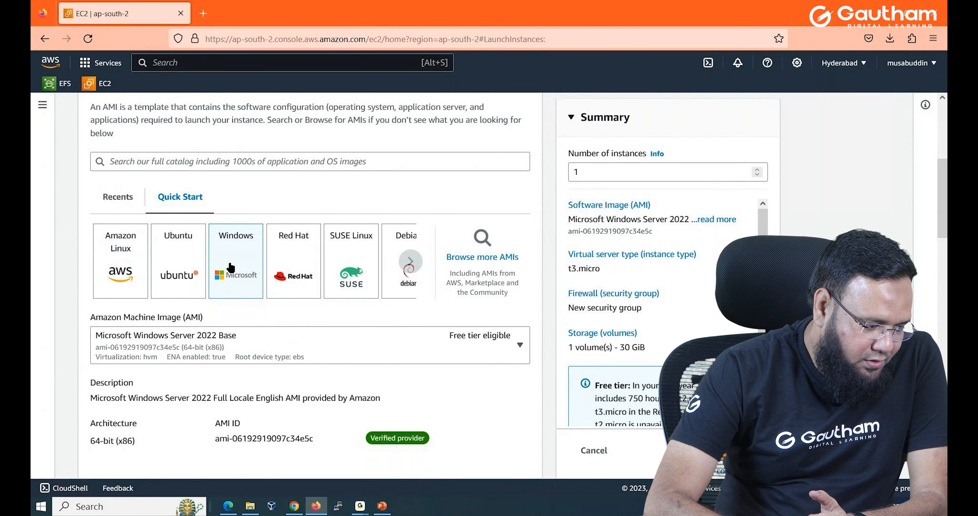
left_click(195, 336)
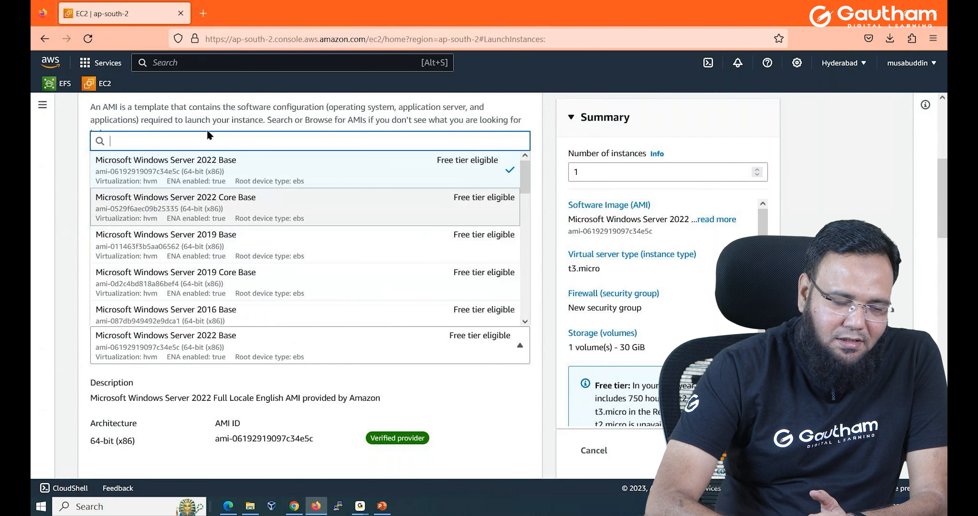
left_click(195, 183)
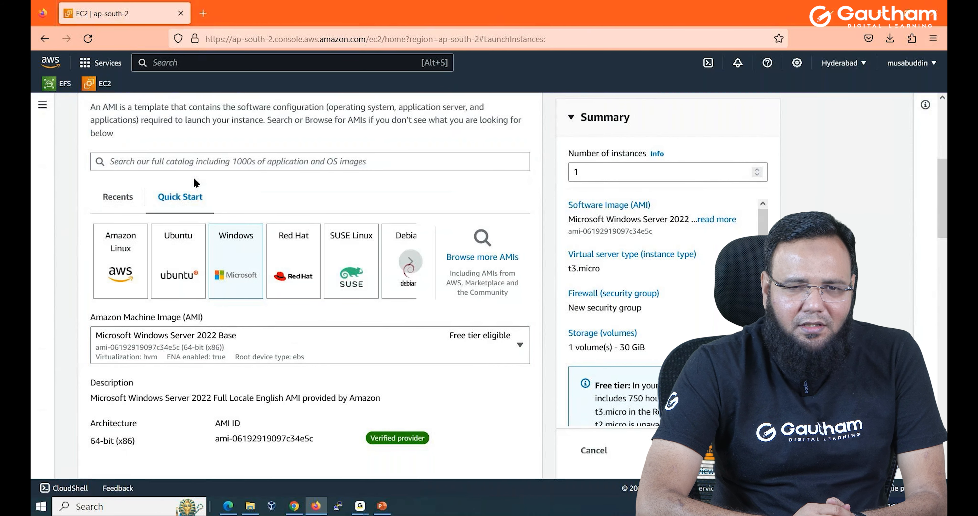
Keep the t3.micro instance type and select the existing key pair "online" for login
scroll(195, 194, "down", 2)
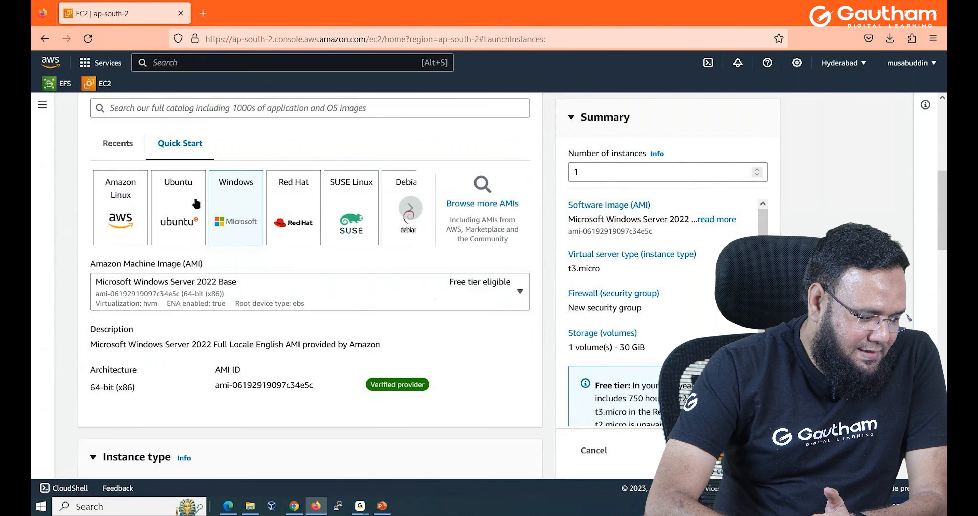
scroll(196, 204, "down", 5)
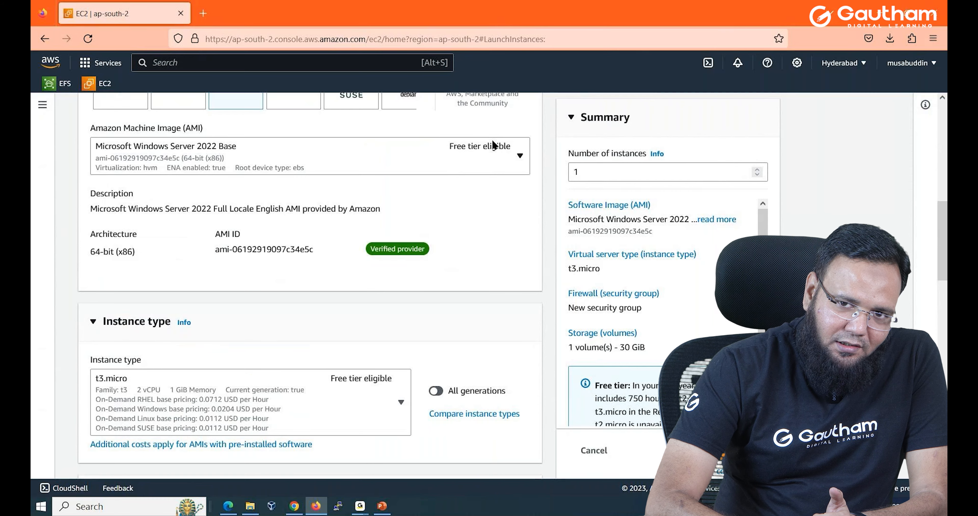
scroll(454, 236, "down", 4)
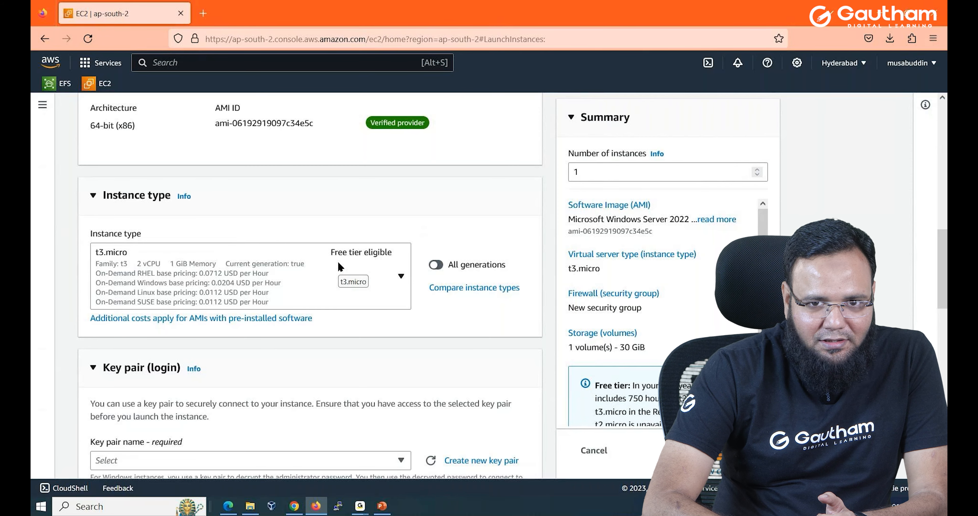
scroll(341, 266, "down", 1)
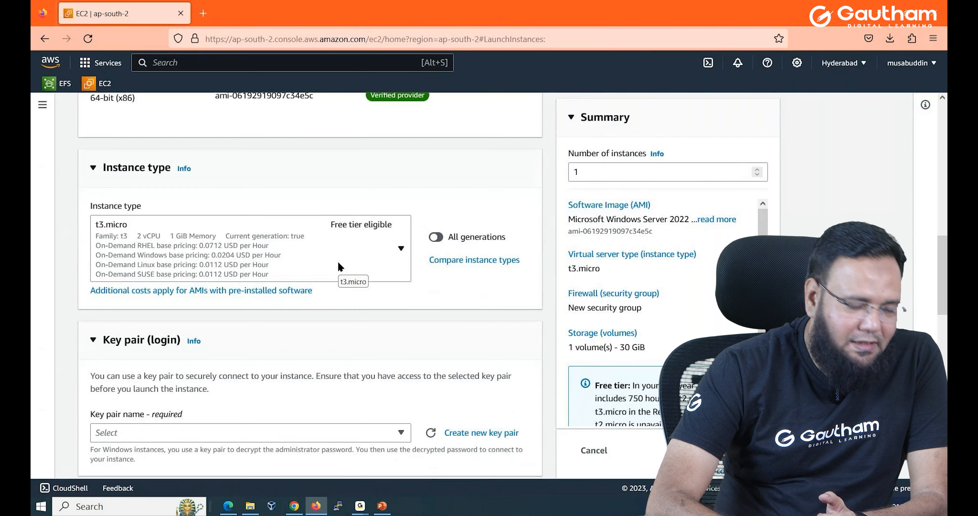
scroll(340, 267, "down", 3)
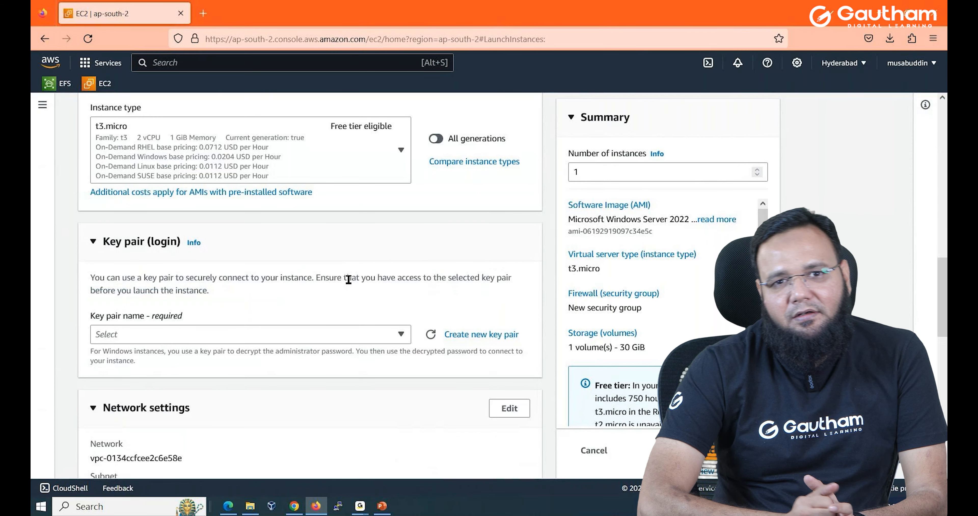
left_click(380, 335)
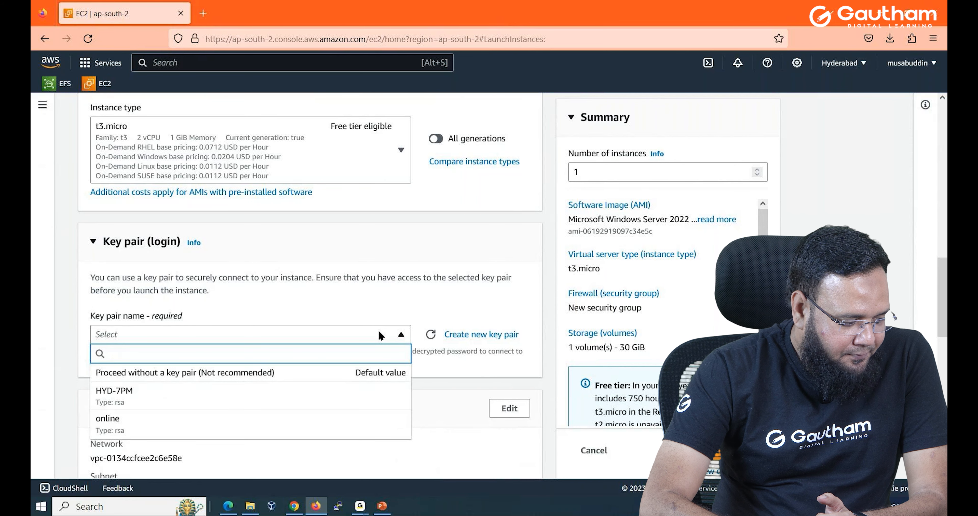
left_click(188, 436)
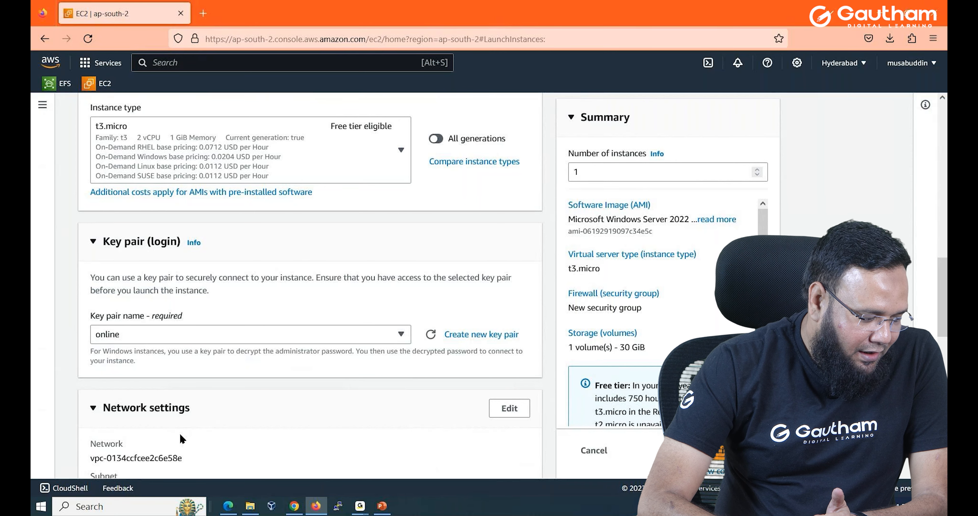
Keep the new security group with RDP allowed from anywhere and the 30 GiB gp2 root volume, and launch the instance
scroll(181, 438, "down", 4)
scroll(179, 435, "down", 5)
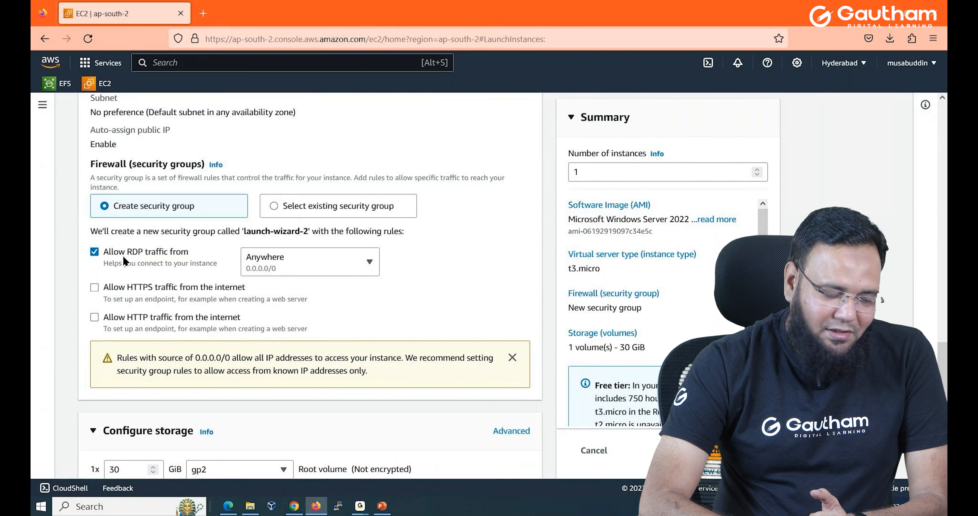
scroll(119, 259, "down", 2)
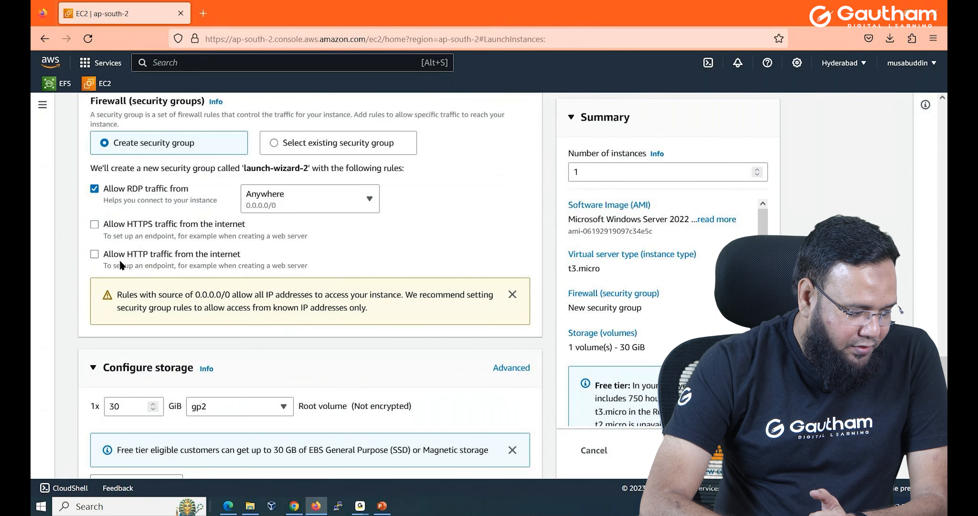
scroll(120, 262, "down", 3)
left_click_drag(118, 283, 105, 281)
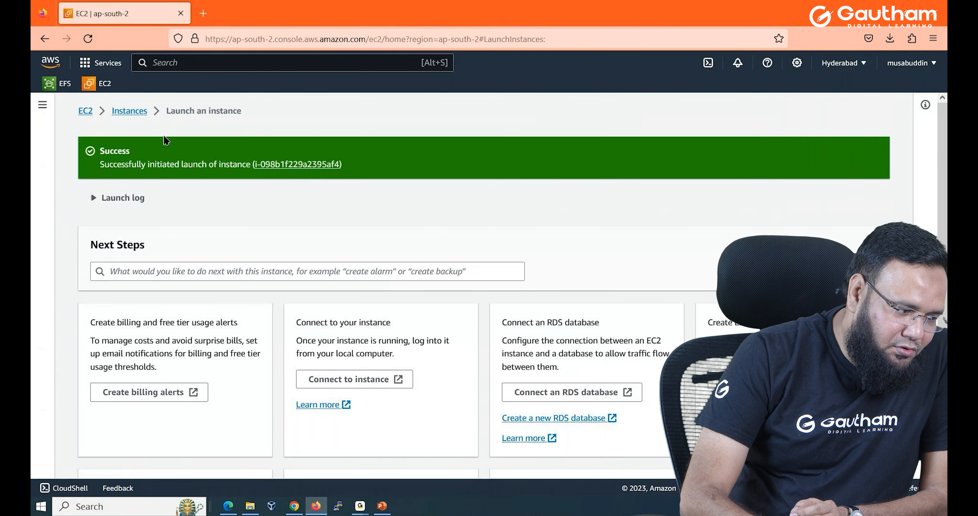
Go to the refreshed instances list, select the MY-WIN instance and copy its public IPv4 address
left_click(133, 111)
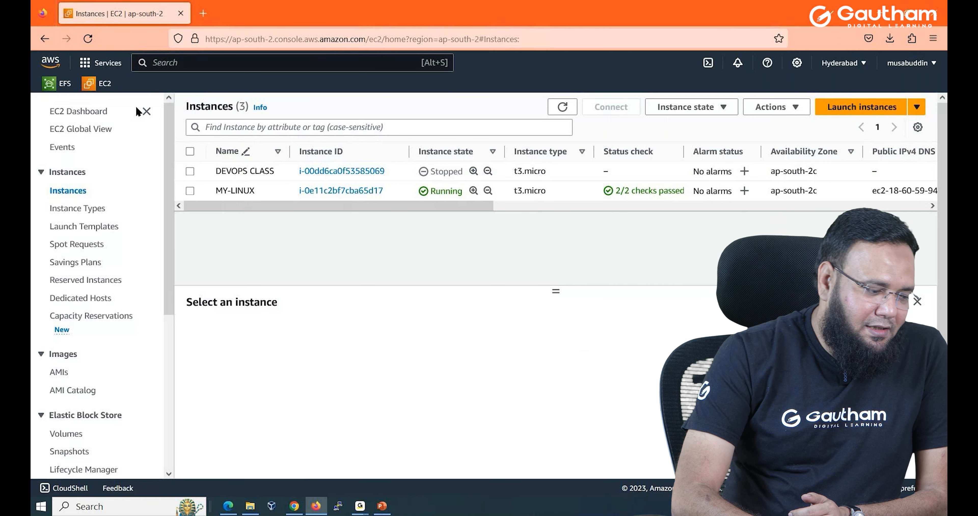
left_click(563, 108)
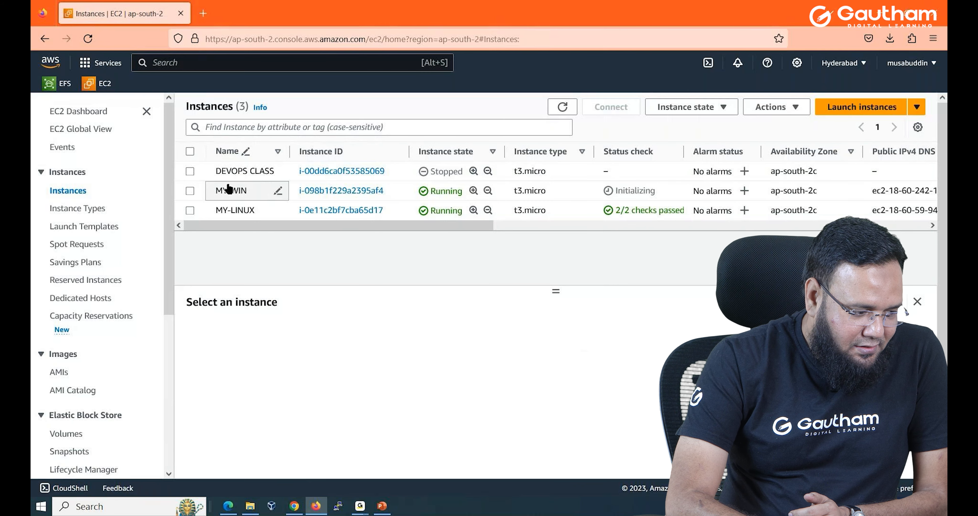
double_click(440, 191)
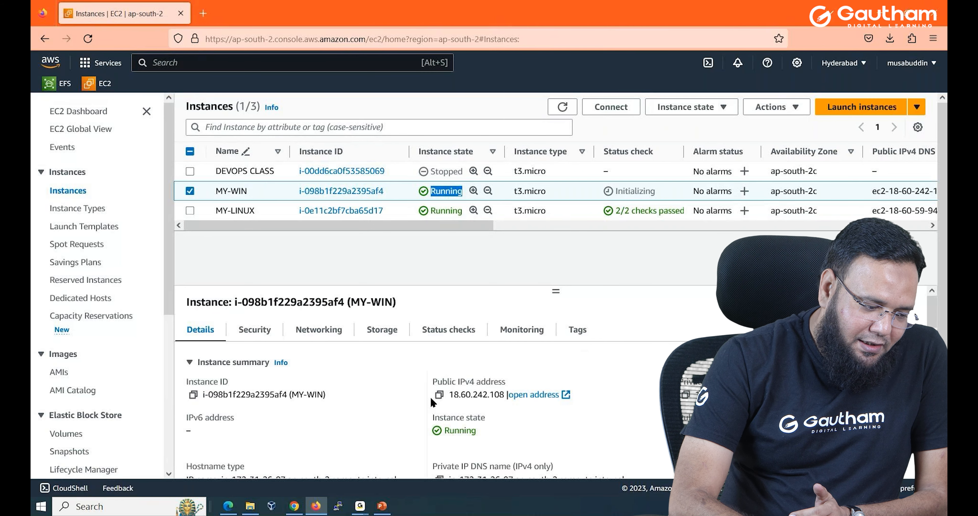
left_click(439, 395)
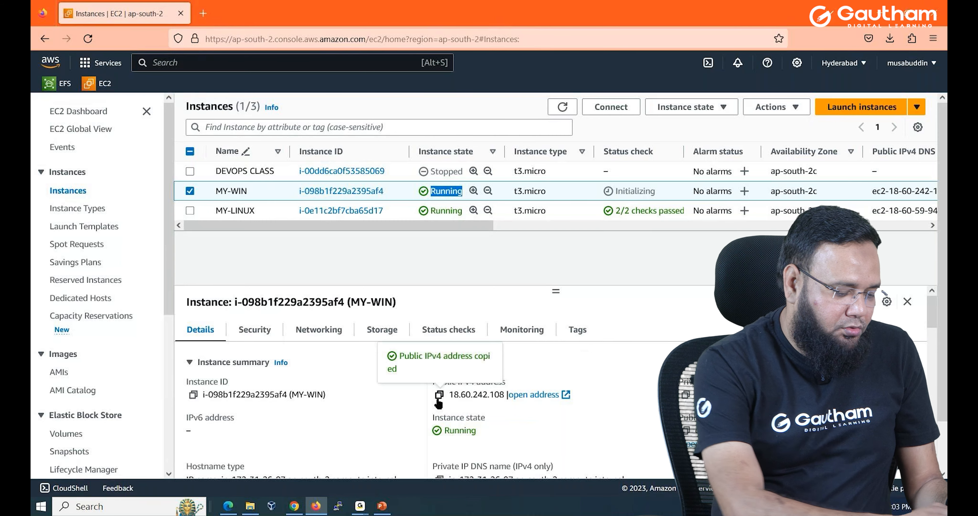
Switch to Remote Desktop Connection and start a connection to the copied address 18.60.242.108
key("super")
type("rdp")
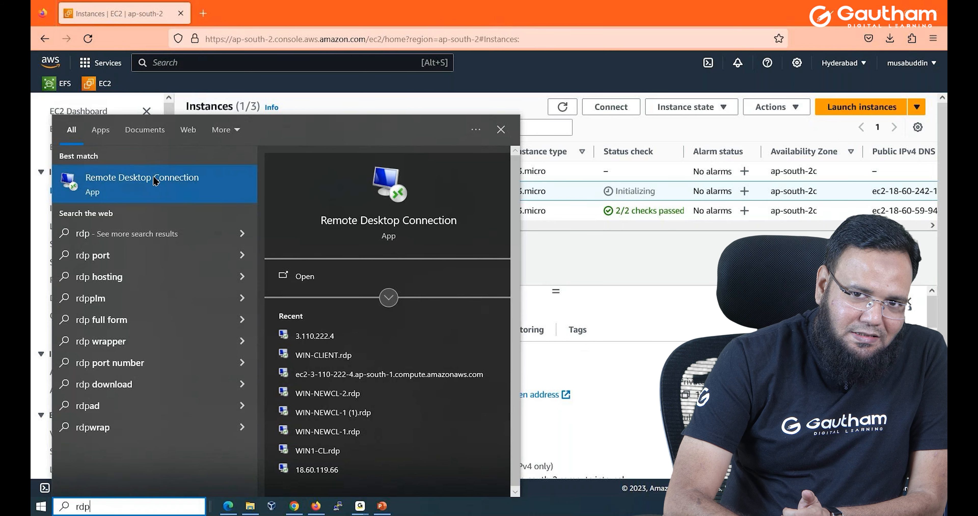
left_click(154, 181)
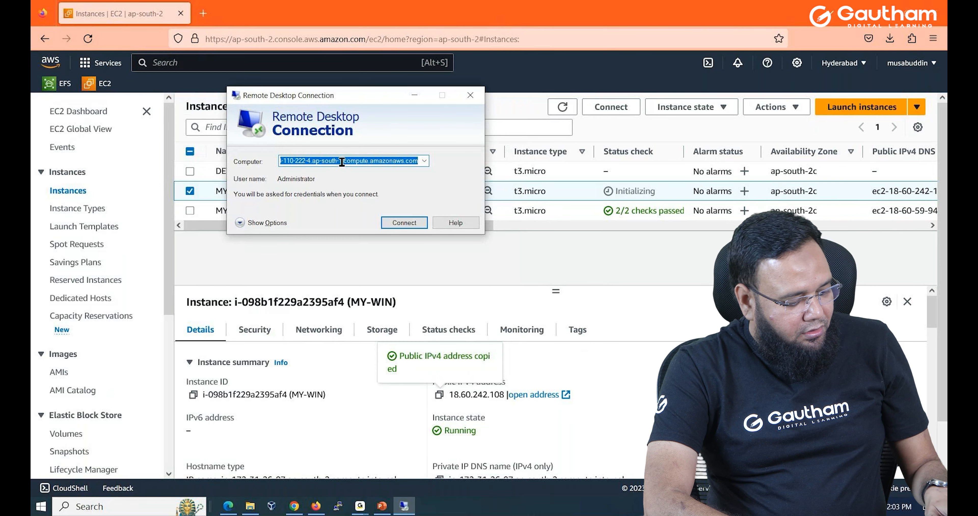
key("ctrl+v")
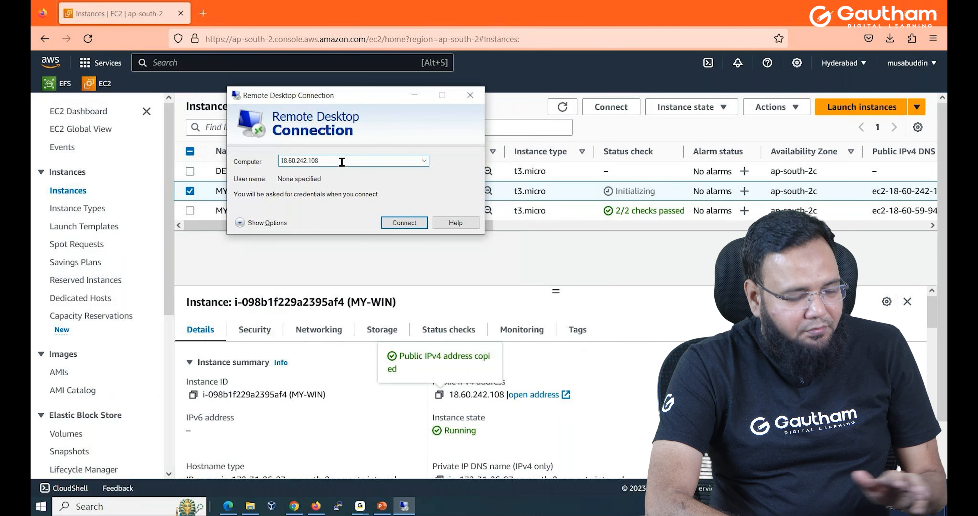
left_click(403, 222)
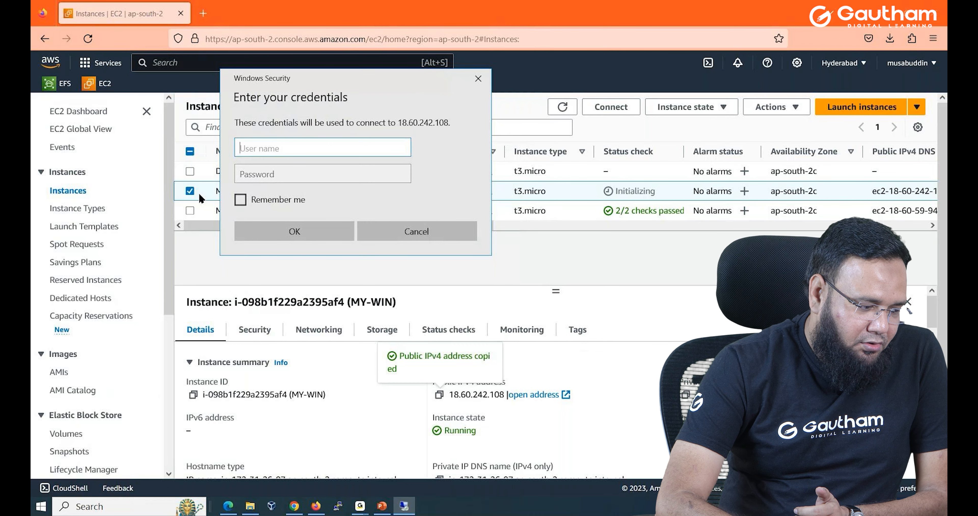
Return to the EC2 console in the browser and display the RDP client connection details for the MY-WIN instance
left_click(579, 65)
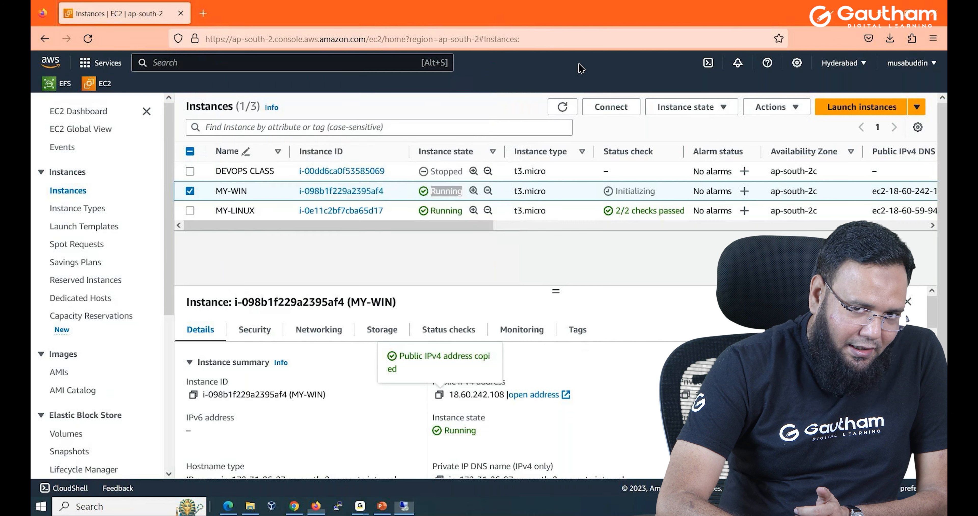
right_click(260, 198)
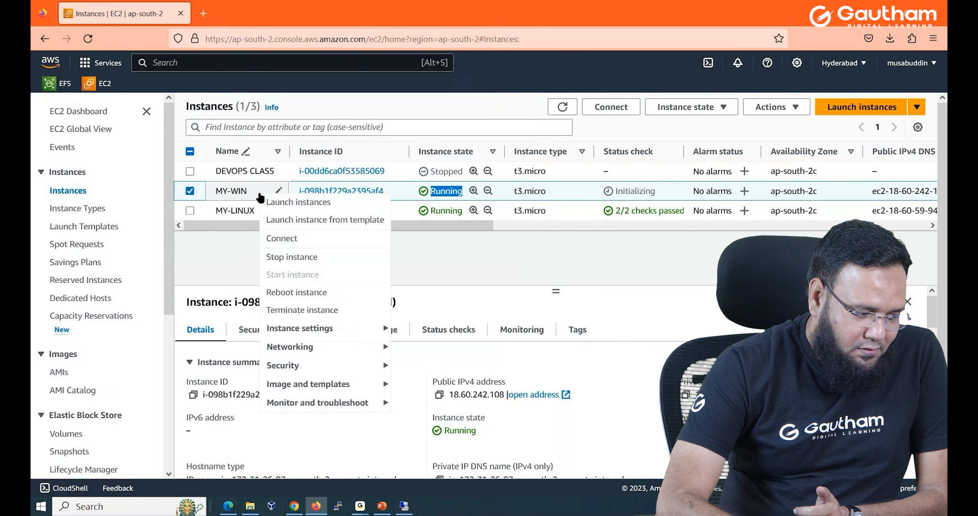
left_click(291, 241)
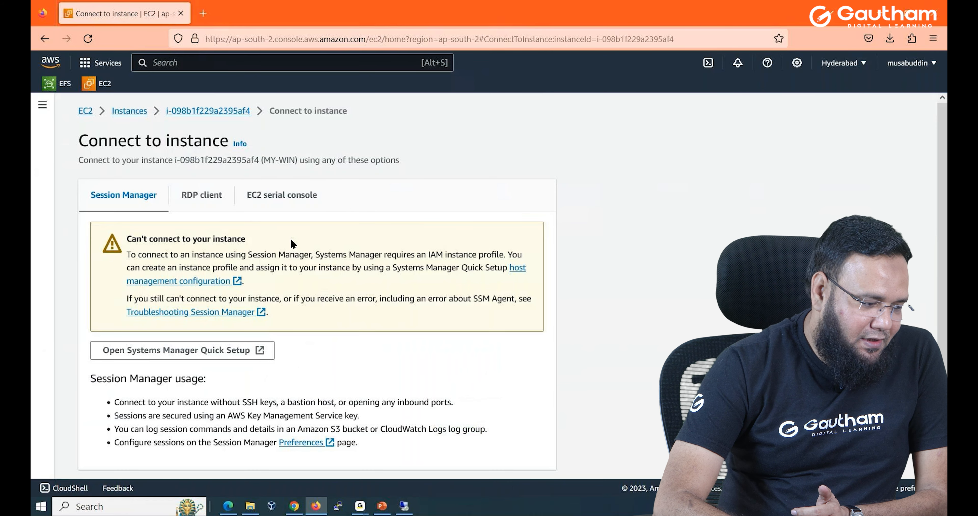
scroll(210, 164, "down", 1)
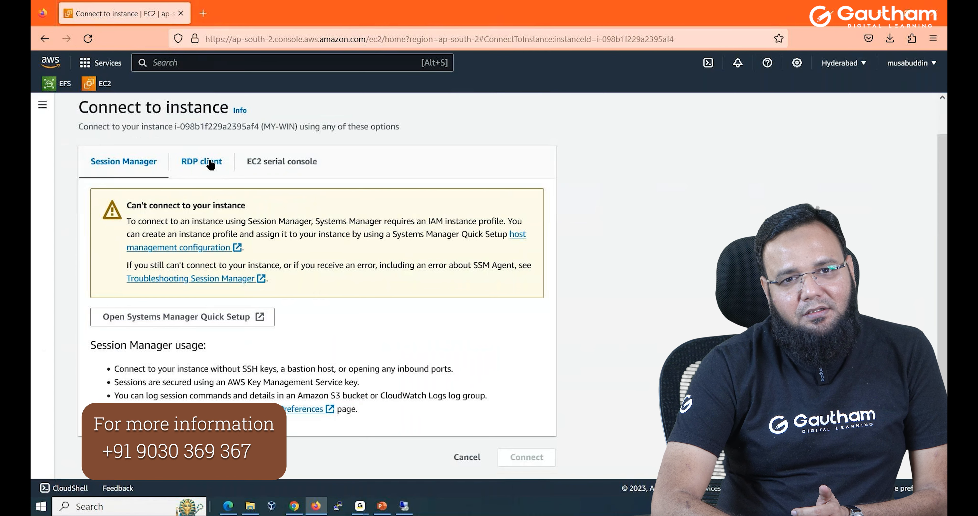
left_click(211, 164)
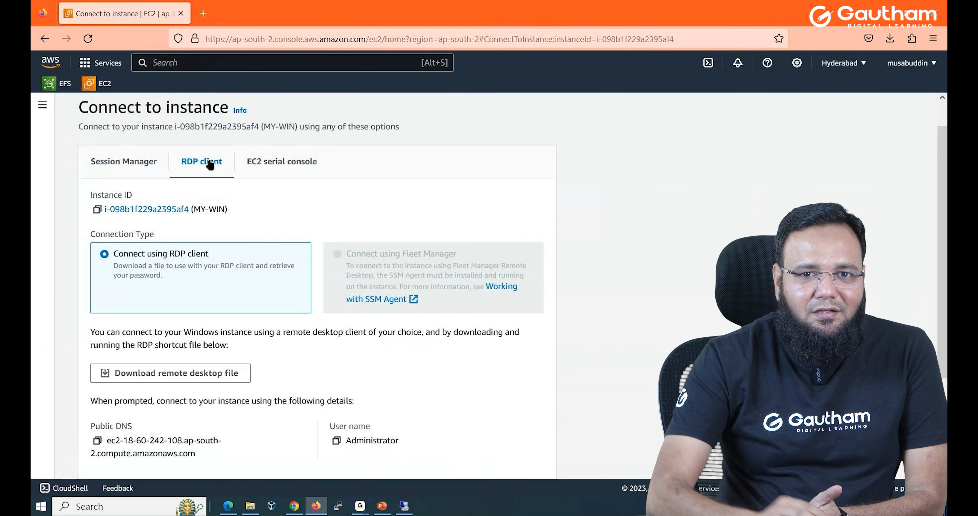
Copy the user name Administrator from the connection details and paste it into the Remote Desktop credentials prompt
scroll(322, 285, "down", 3)
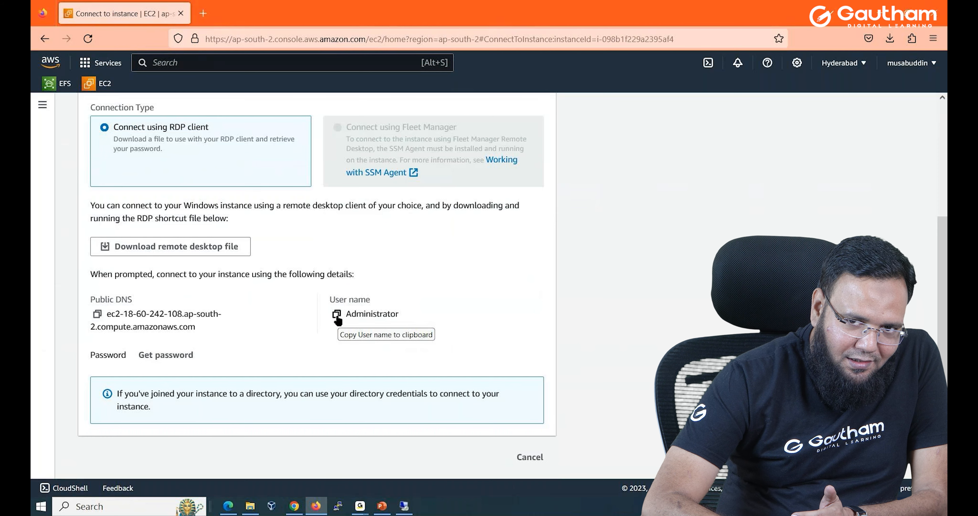
left_click(337, 315)
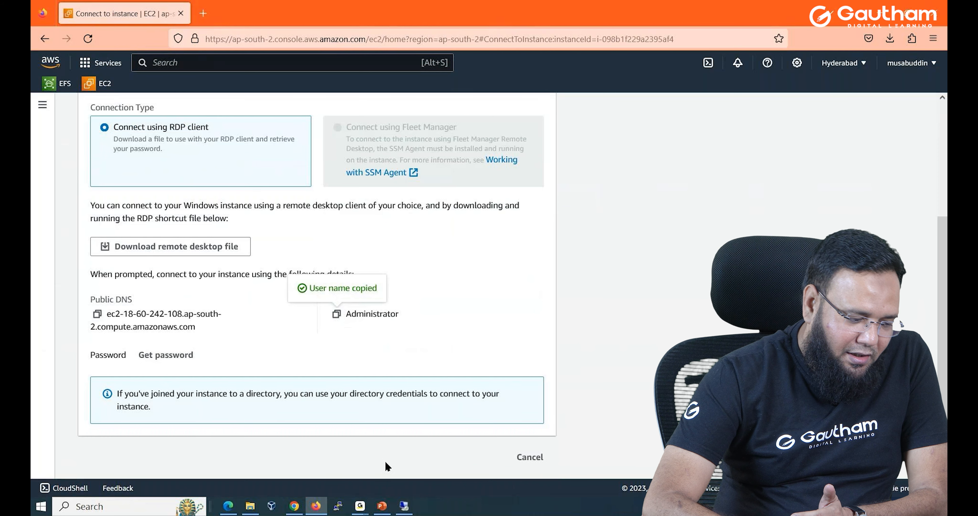
left_click(404, 506)
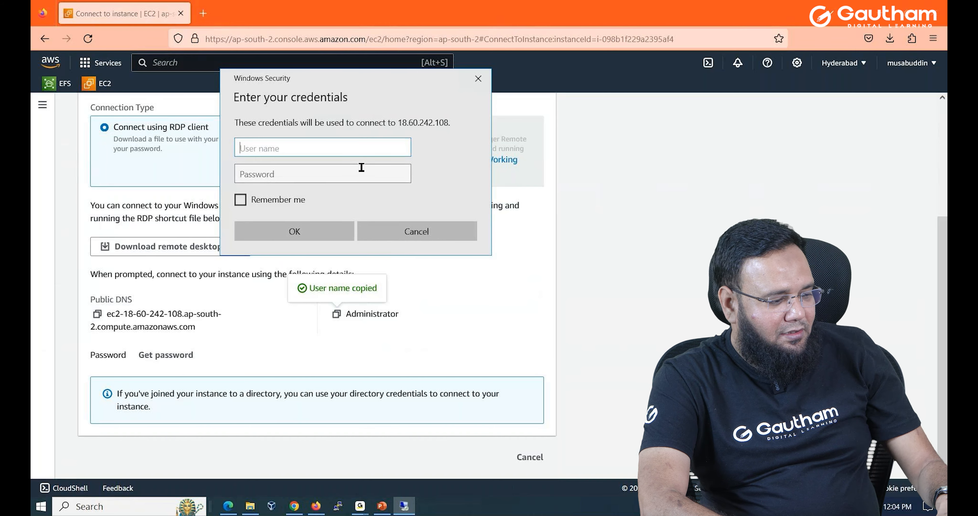
key("ctrl+v")
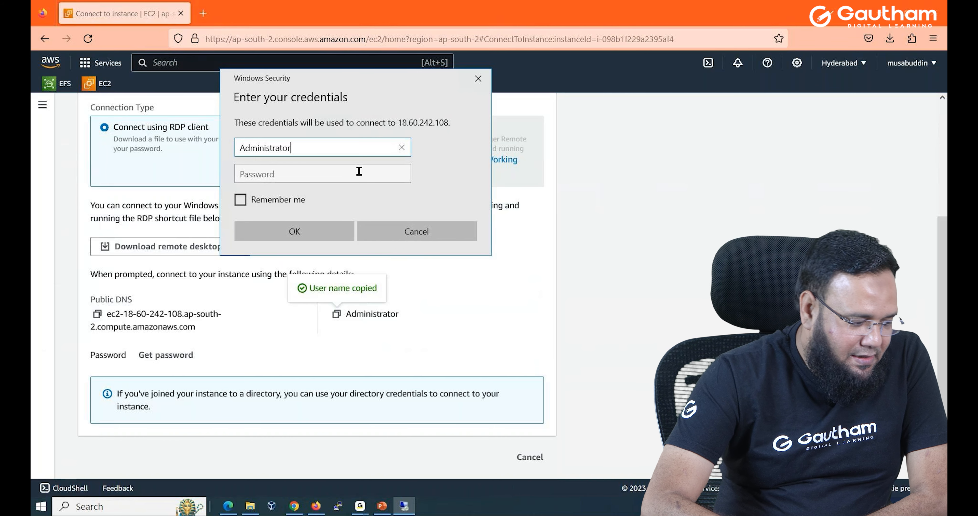
Start retrieving the Windows password for MY-WIN and upload the private key file online.pem from the Downloads folder
left_click(167, 356)
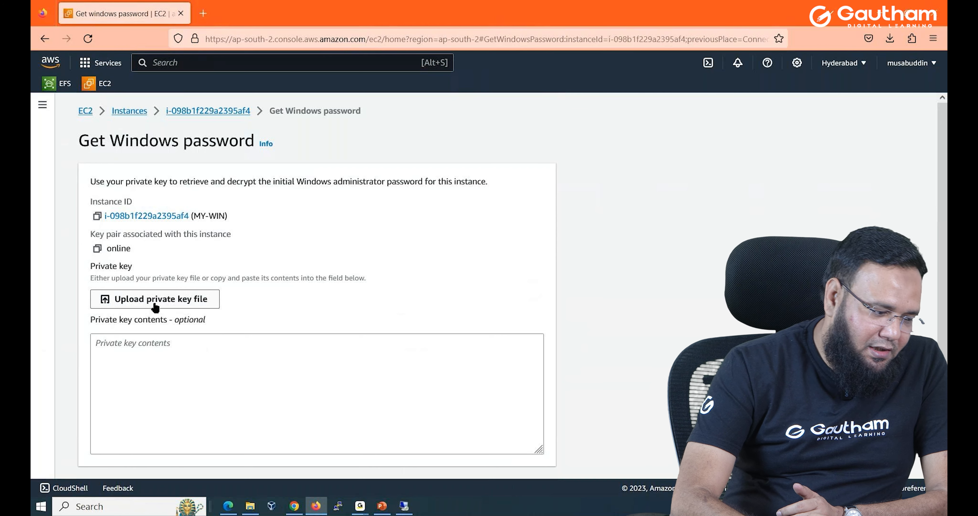
left_click(155, 308)
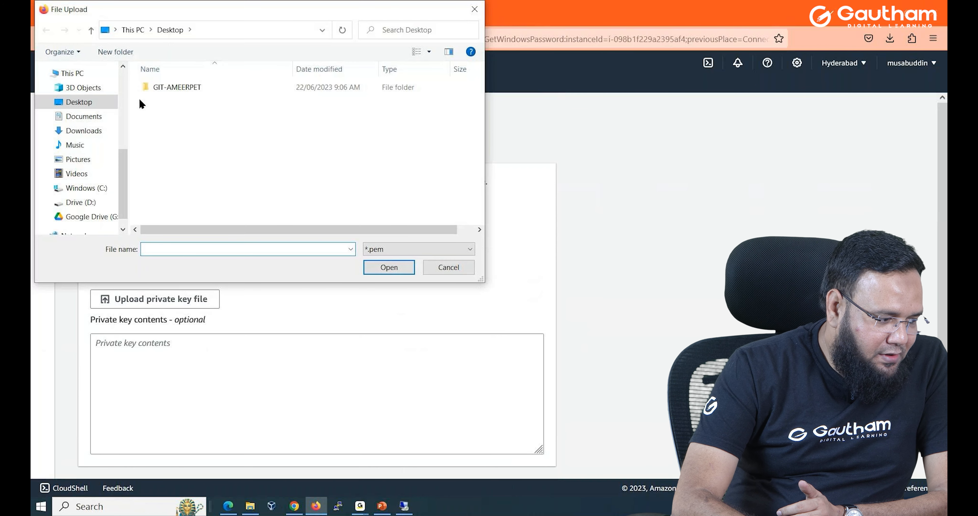
left_click(81, 132)
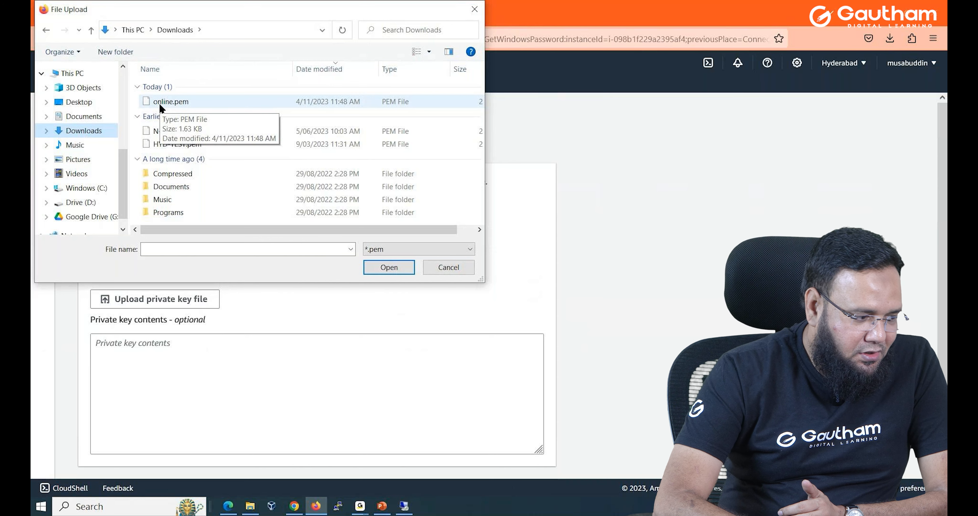
double_click(164, 103)
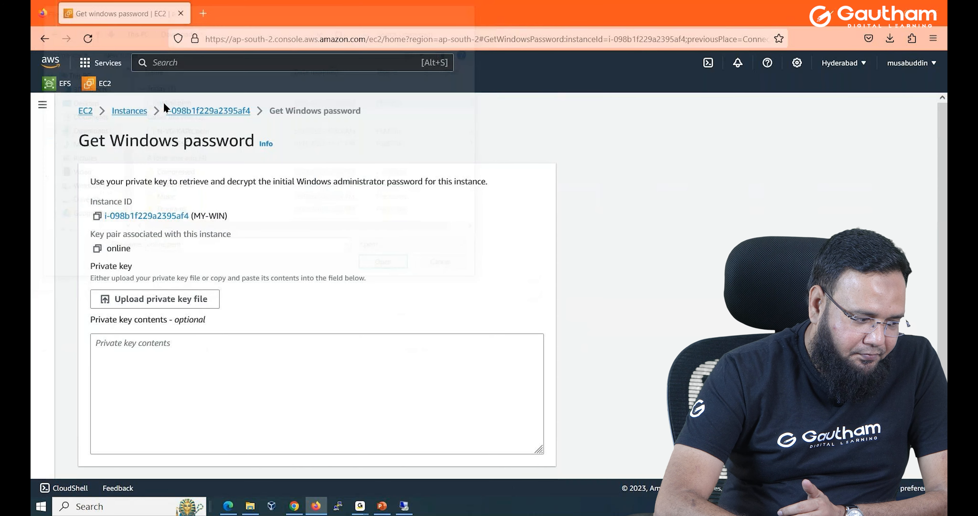
scroll(164, 102, "down", 2)
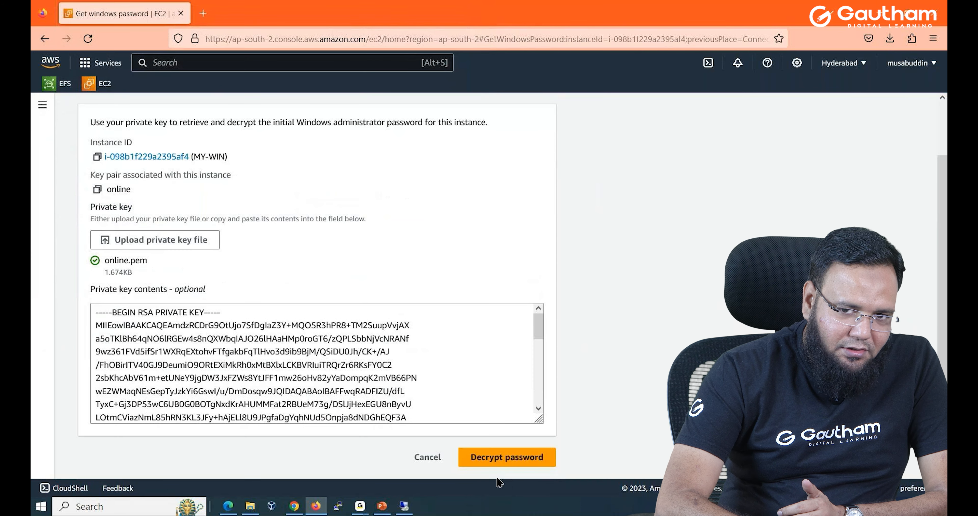
Decrypt the Windows administrator password for MY-WIN with the uploaded private key and copy the password from the RDP connection details
left_click(506, 458)
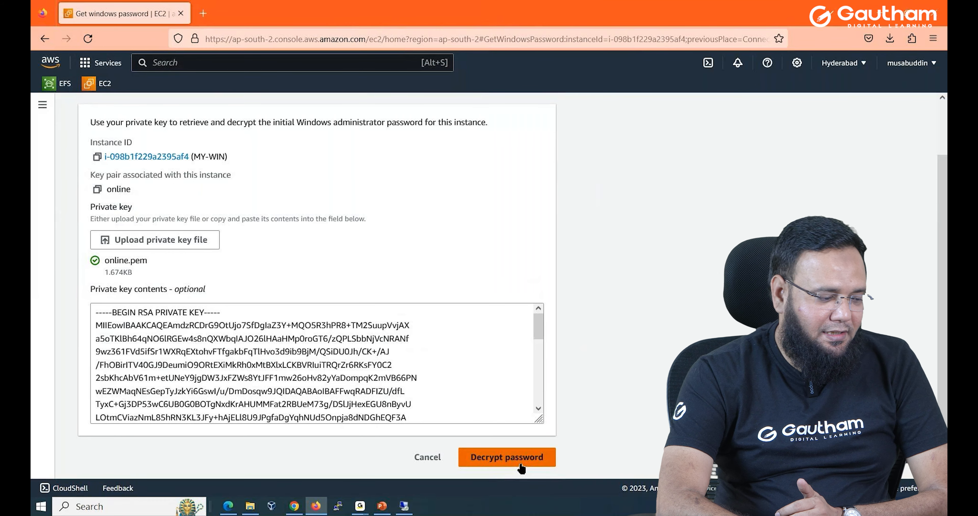
scroll(93, 365, "down", 3)
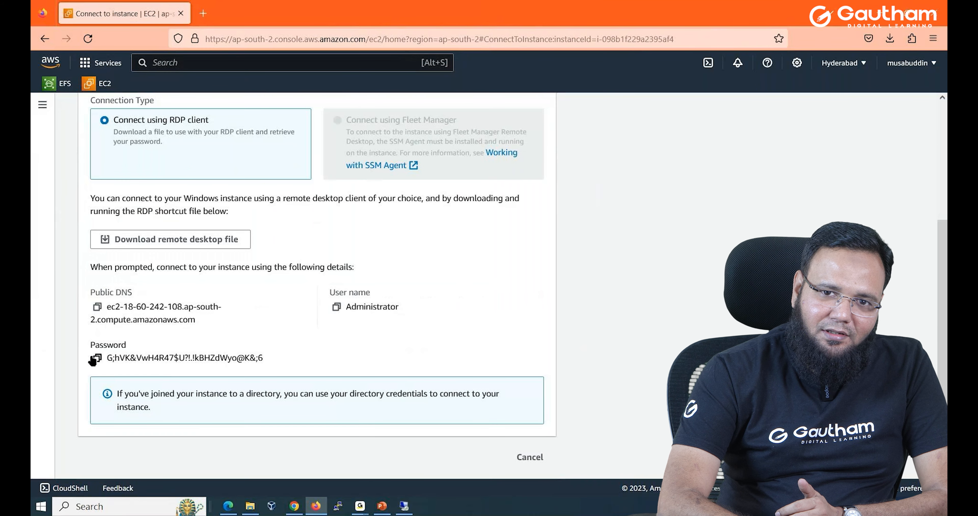
left_click(96, 359)
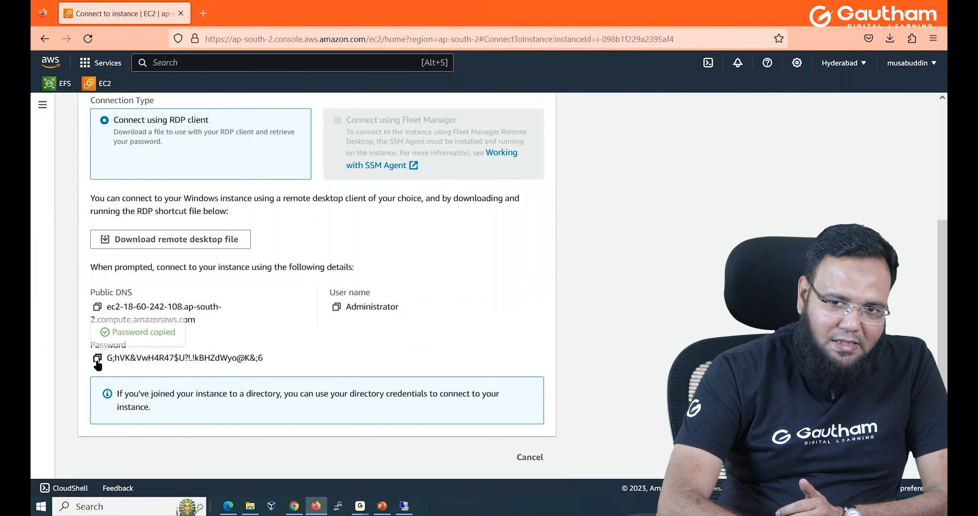
Switch to the Remote Desktop credentials prompt, paste the copied password for the Administrator account and submit the credentials
left_click(404, 507)
left_click(279, 173)
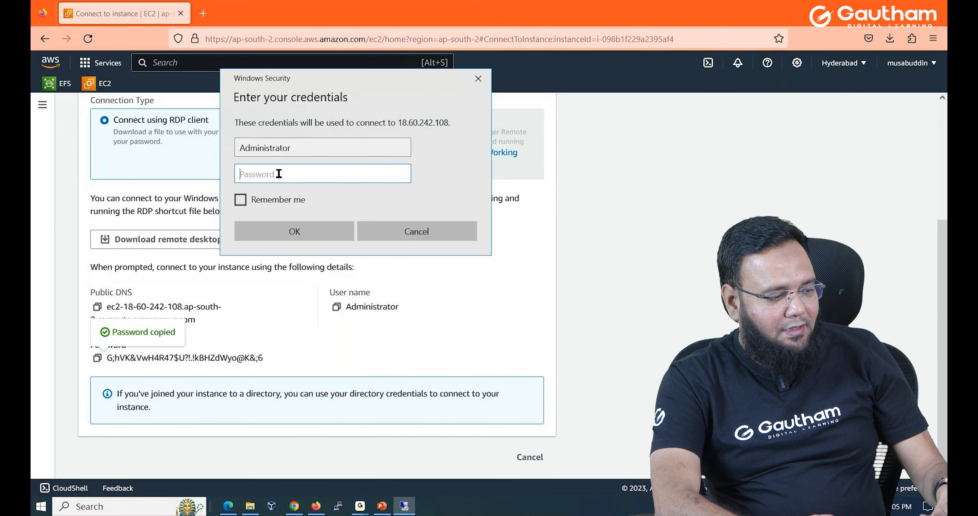
key("ctrl+v")
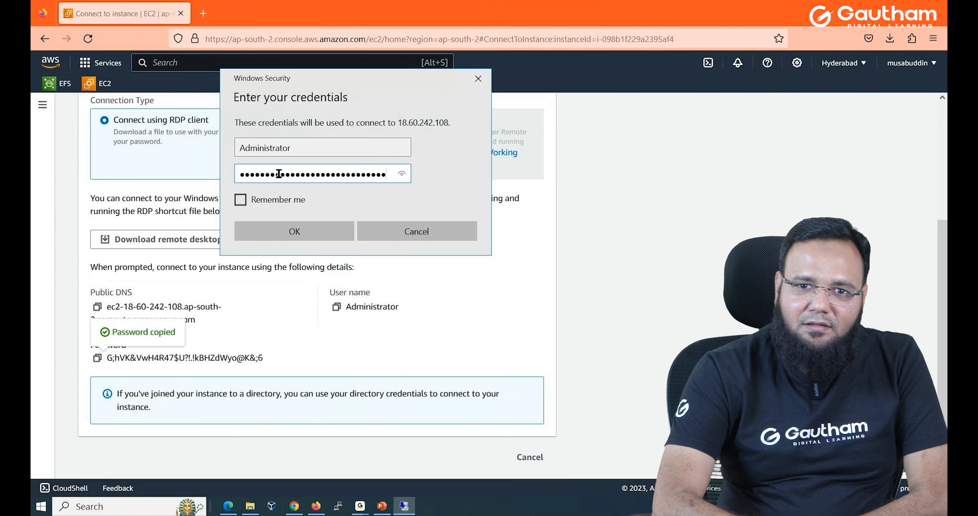
left_click(307, 228)
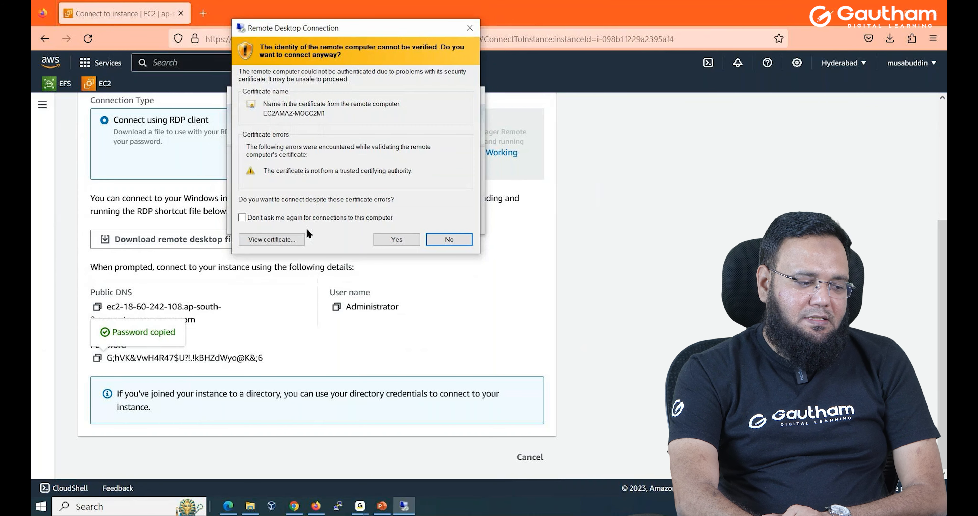
Connect to the remote computer despite the certificate errors and allow the server to be discoverable on Network 2
left_click(394, 239)
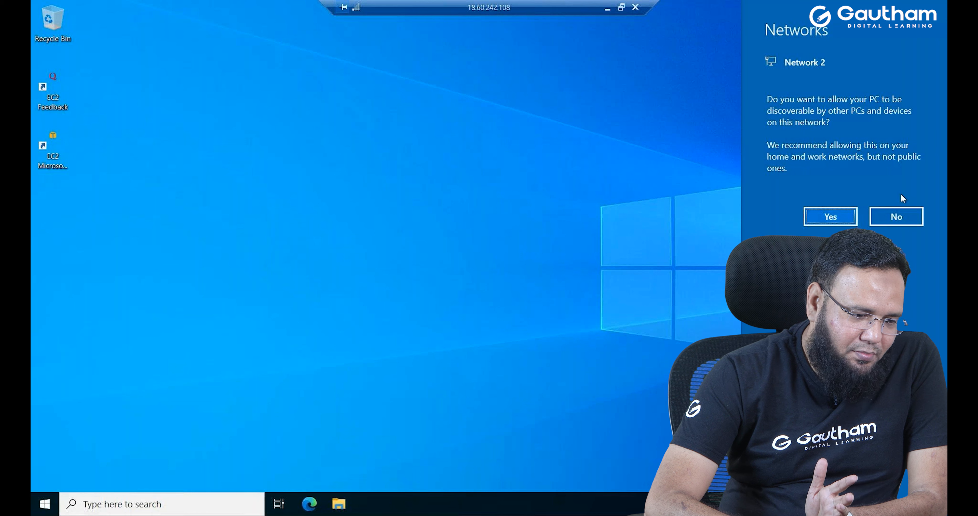
left_click(816, 217)
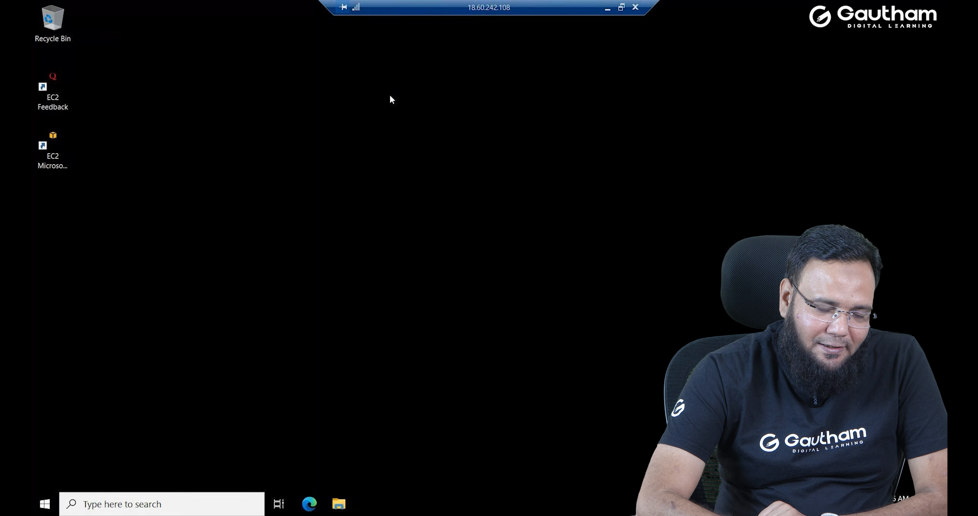
left_click(45, 504)
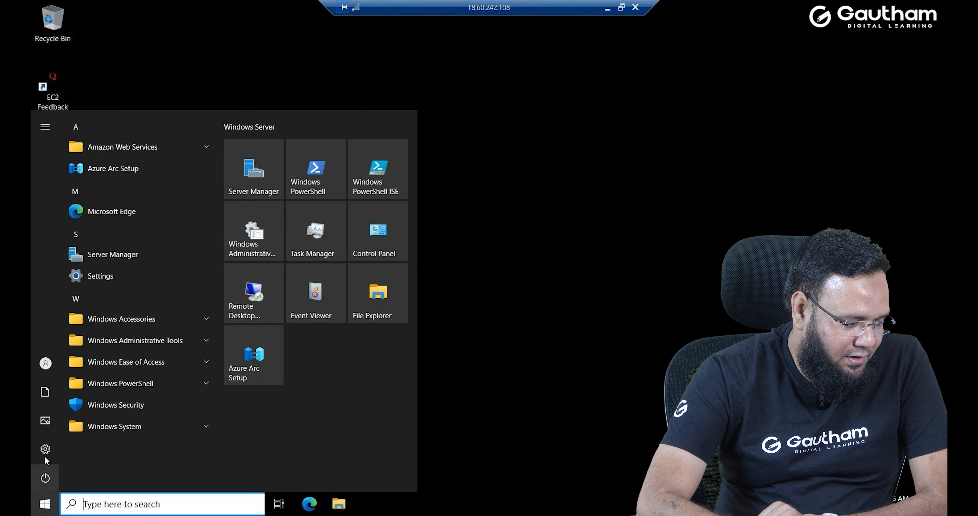
left_click(47, 364)
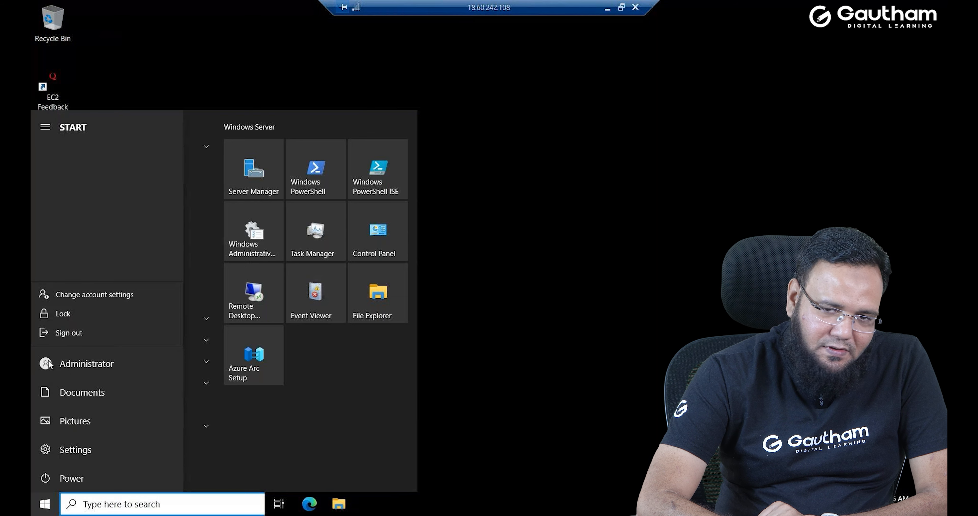
left_click(100, 300)
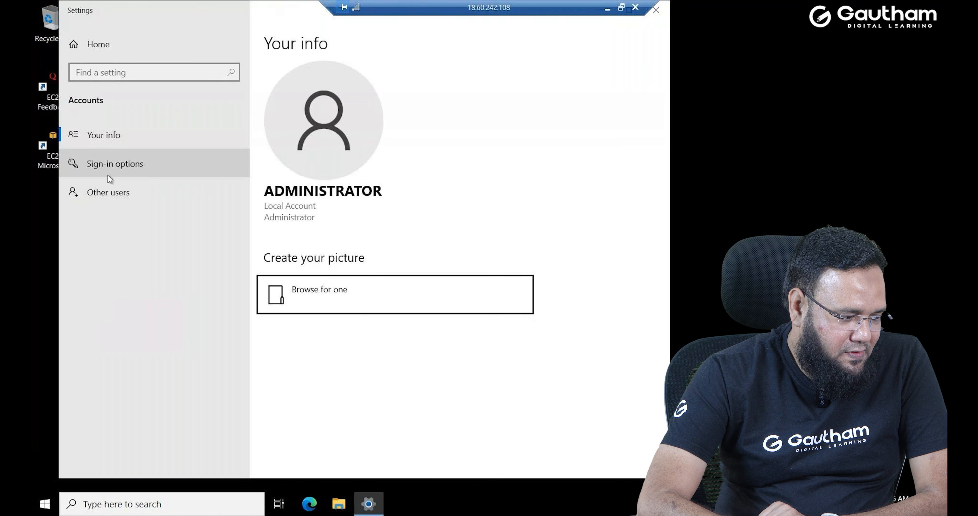
left_click(105, 168)
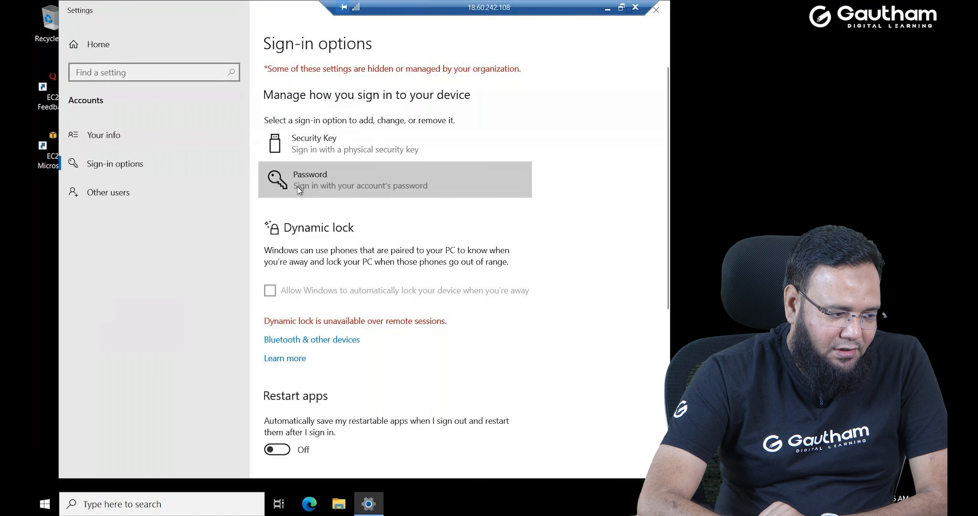
left_click(299, 188)
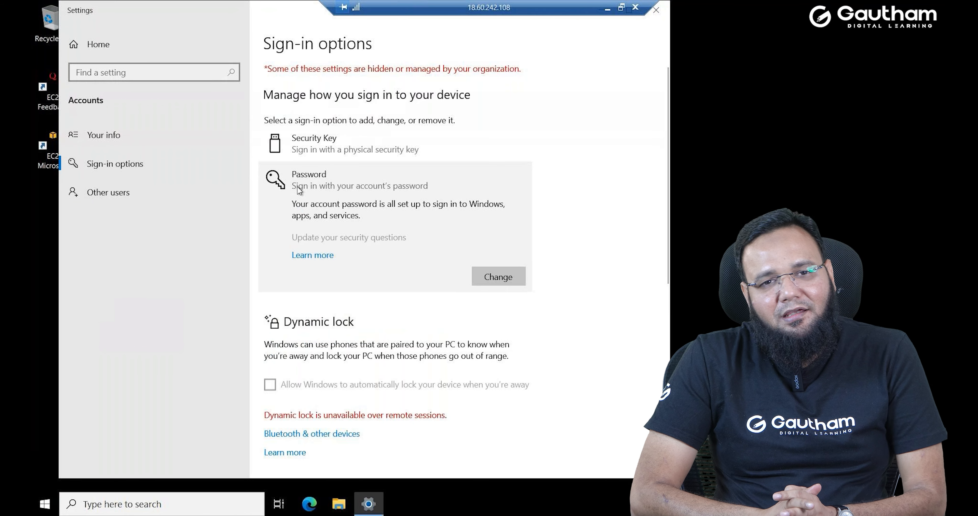